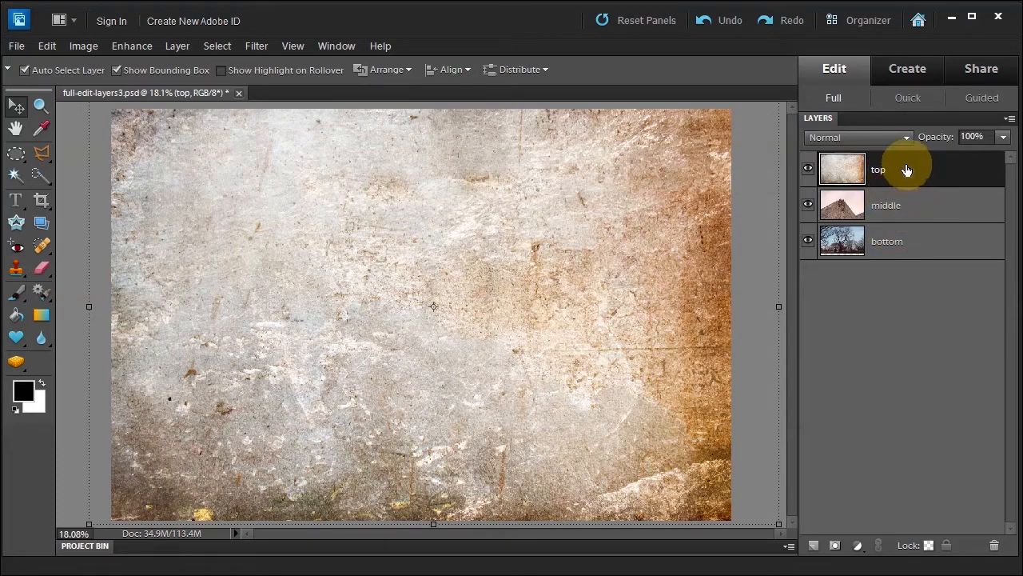
Step: Hide the top and middle layers so only the bottom tree photo is shown
click(807, 168)
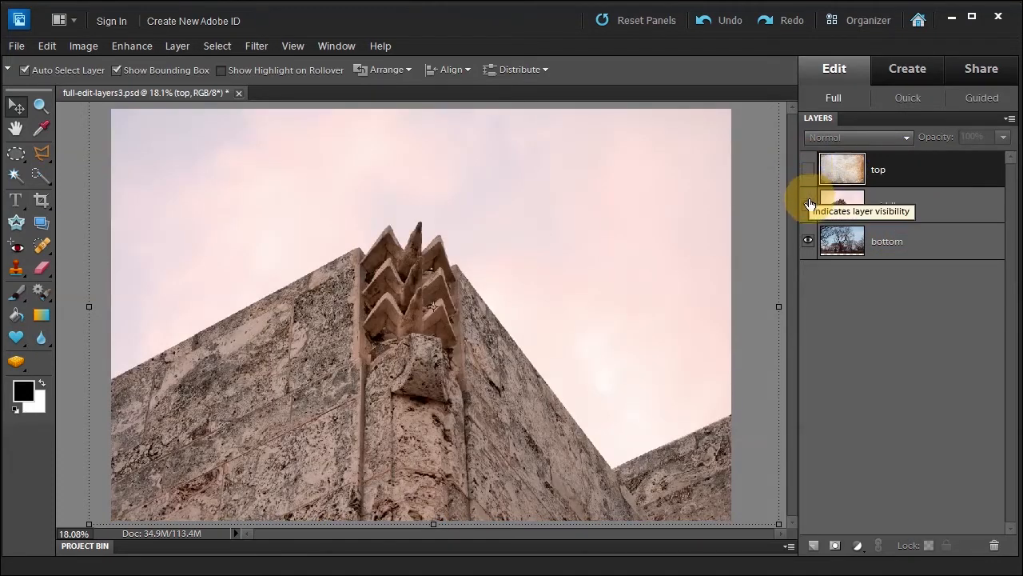
click(809, 205)
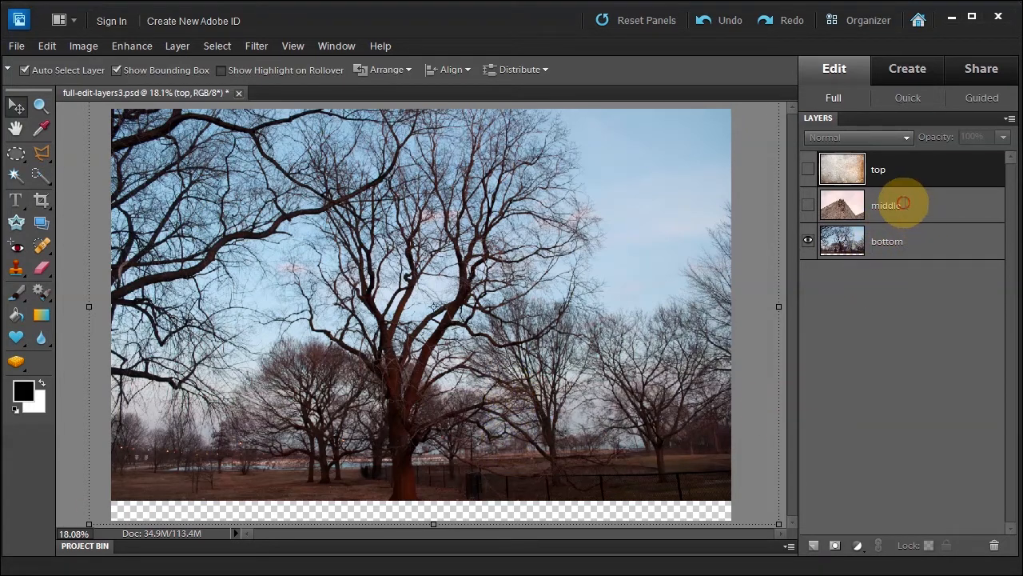
Step: Show the middle layer again and add a layer mask to it
click(884, 212)
click(807, 206)
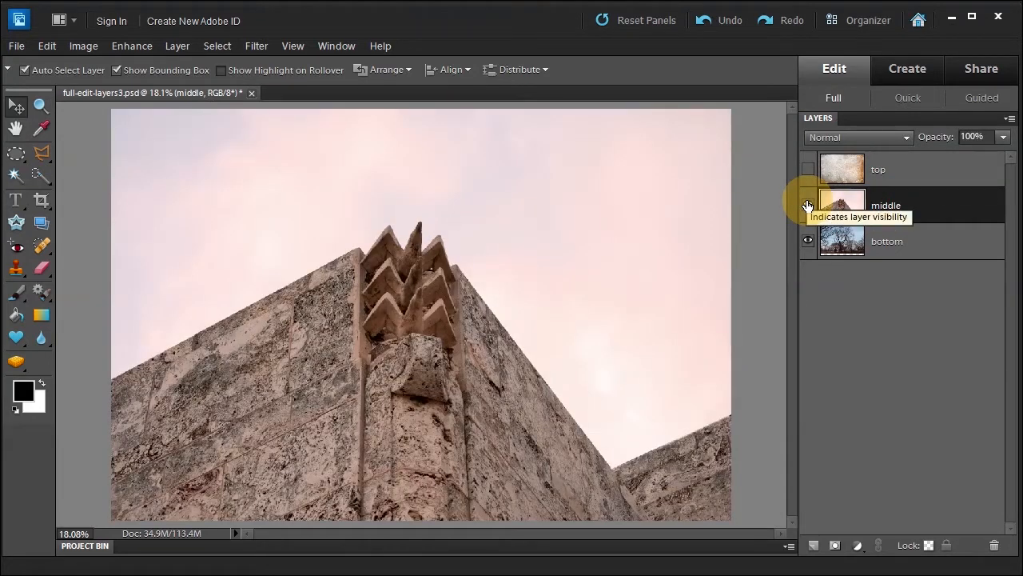
click(835, 548)
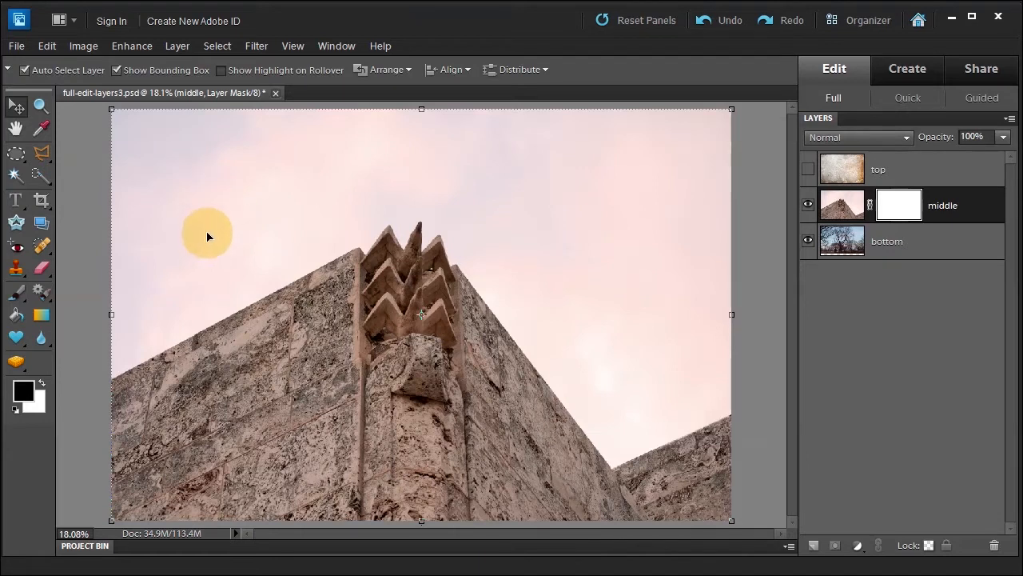
Step: Paint black over most of the sky on the middle layer's mask with a 200 px brush, then a 500 px brush
key(b)
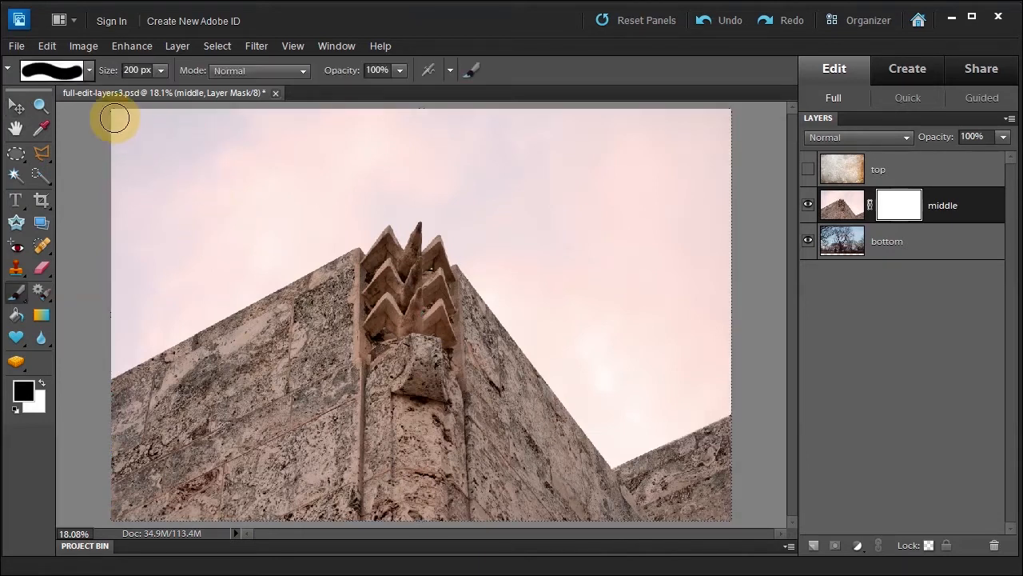
mouse_move(115, 118)
mouse_down()
mouse_move(715, 122)
mouse_move(121, 139)
mouse_move(729, 148)
mouse_up()
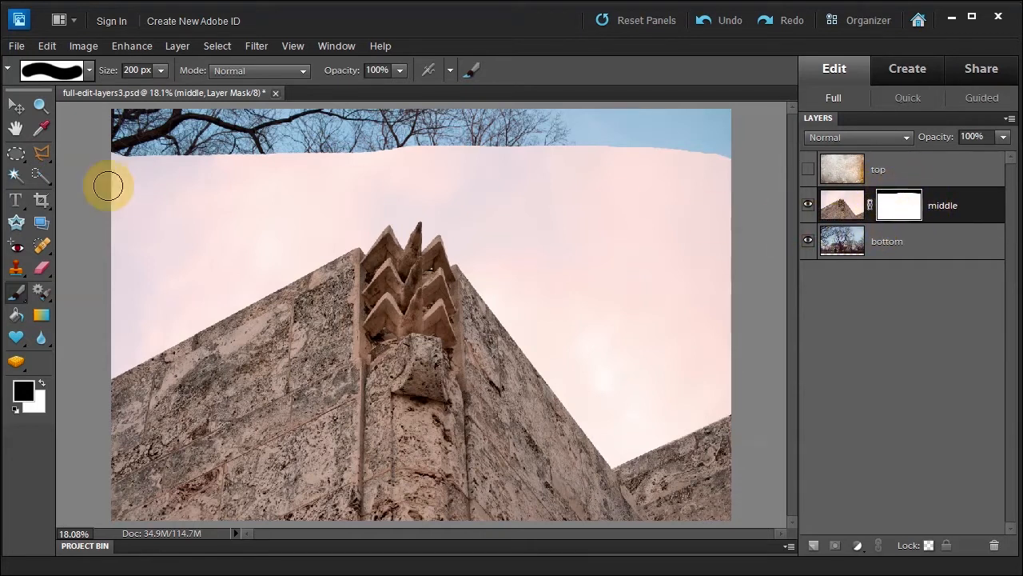
key(bracketright)
key(bracketright)
key(bracketright)
key(bracketright)
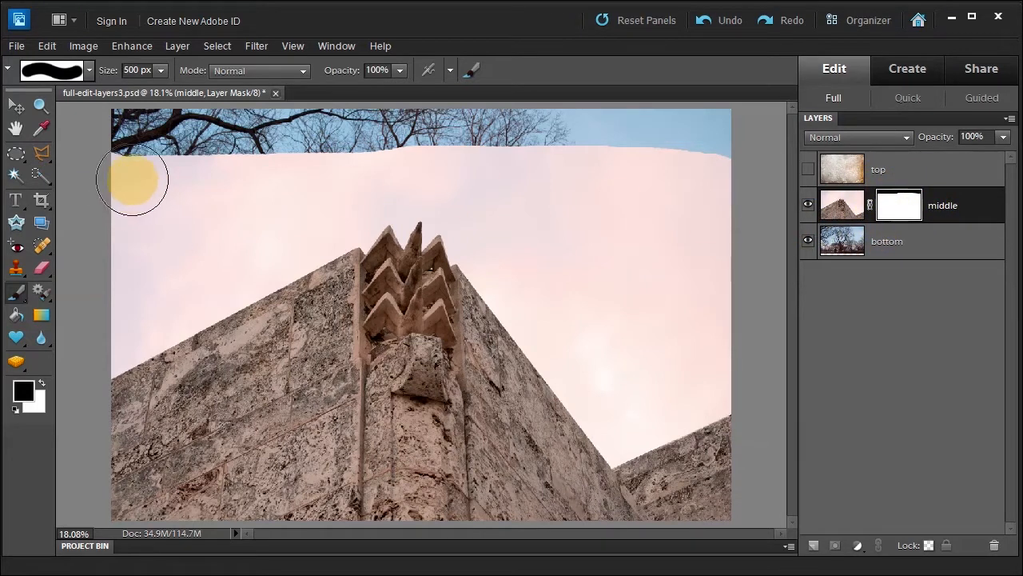
mouse_move(130, 176)
mouse_down()
mouse_move(256, 167)
mouse_move(568, 163)
mouse_move(705, 187)
mouse_move(719, 224)
mouse_move(702, 326)
mouse_move(617, 339)
mouse_move(556, 220)
mouse_move(634, 251)
mouse_move(529, 185)
mouse_move(265, 172)
mouse_move(123, 221)
mouse_move(128, 291)
mouse_move(110, 304)
mouse_move(300, 230)
mouse_move(423, 220)
mouse_move(564, 309)
mouse_move(635, 381)
mouse_move(656, 389)
mouse_move(698, 379)
mouse_up()
Step: Paint black along the right-hand wall edge on the middle layer's mask, reducing the brush to 250 px and then 200 px
key(bracketleft)
key(bracketleft)
key(bracketleft)
key(bracketleft)
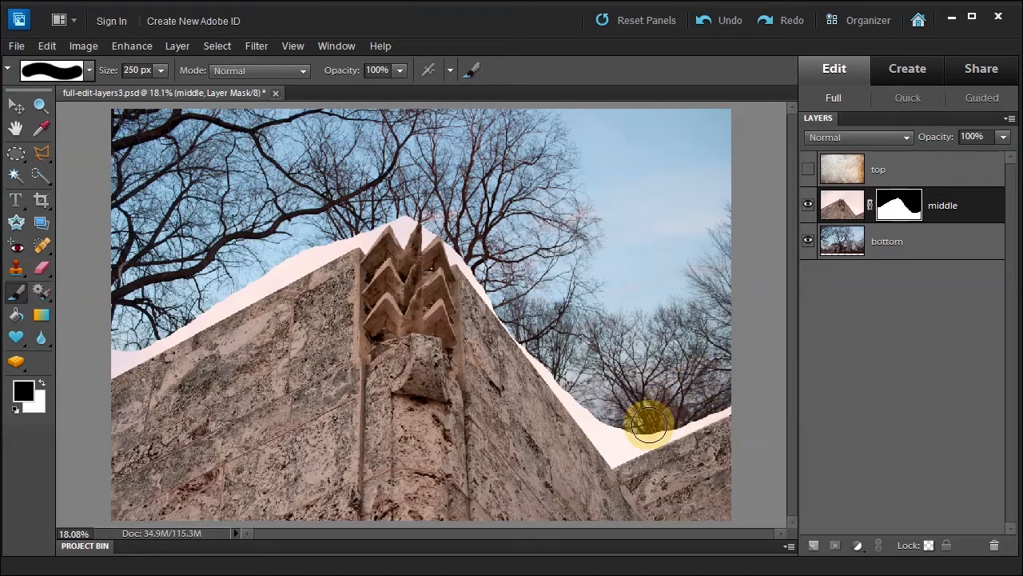
mouse_move(657, 432)
mouse_down()
mouse_move(693, 447)
mouse_move(721, 413)
mouse_up()
click(649, 453)
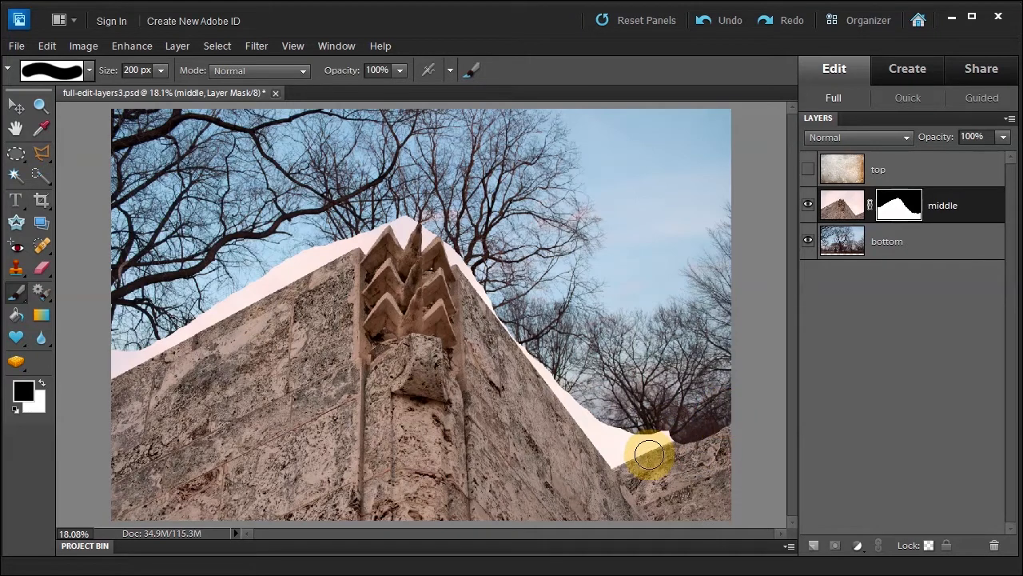
click(611, 436)
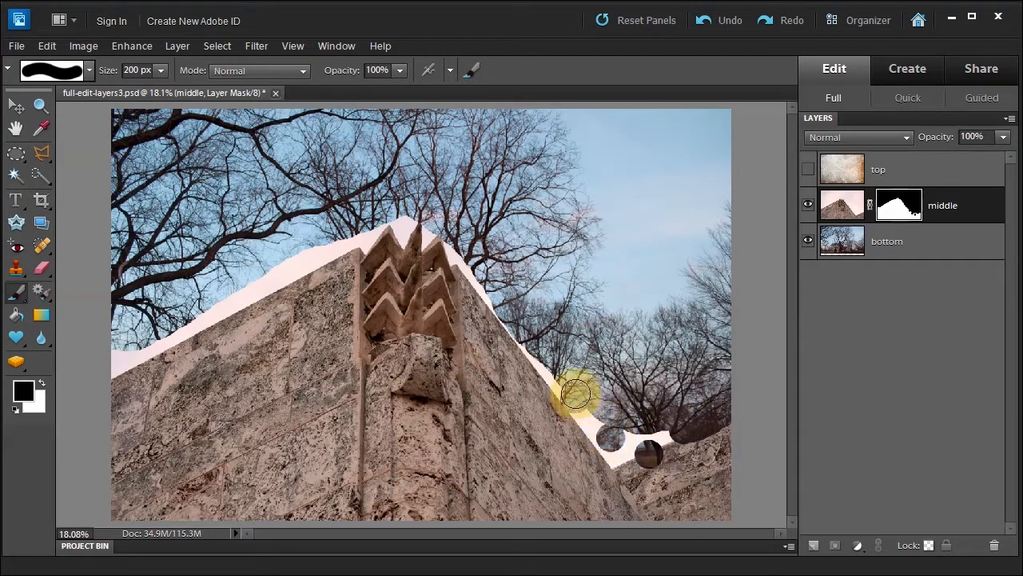
mouse_move(577, 392)
mouse_down()
mouse_move(623, 454)
mouse_move(640, 436)
mouse_up()
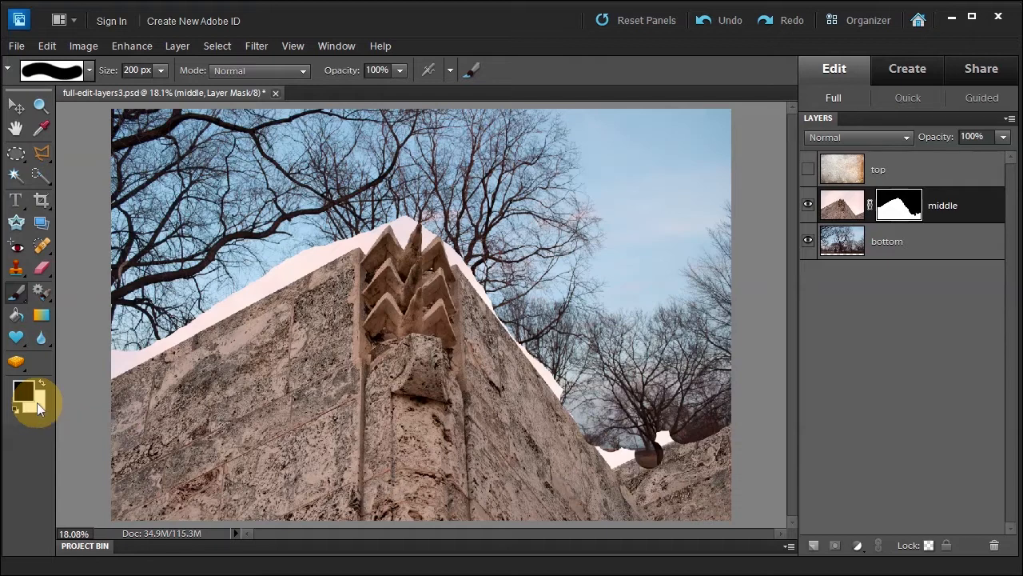
Step: Reset the middle layer's mask by filling it with the white background color at 100% opacity
key(d)
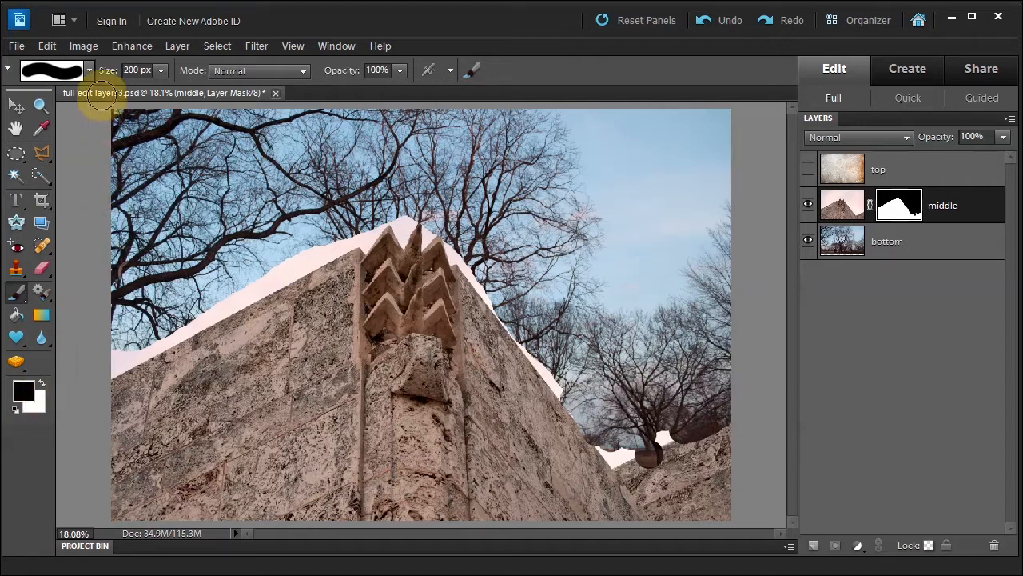
click(74, 46)
click(50, 46)
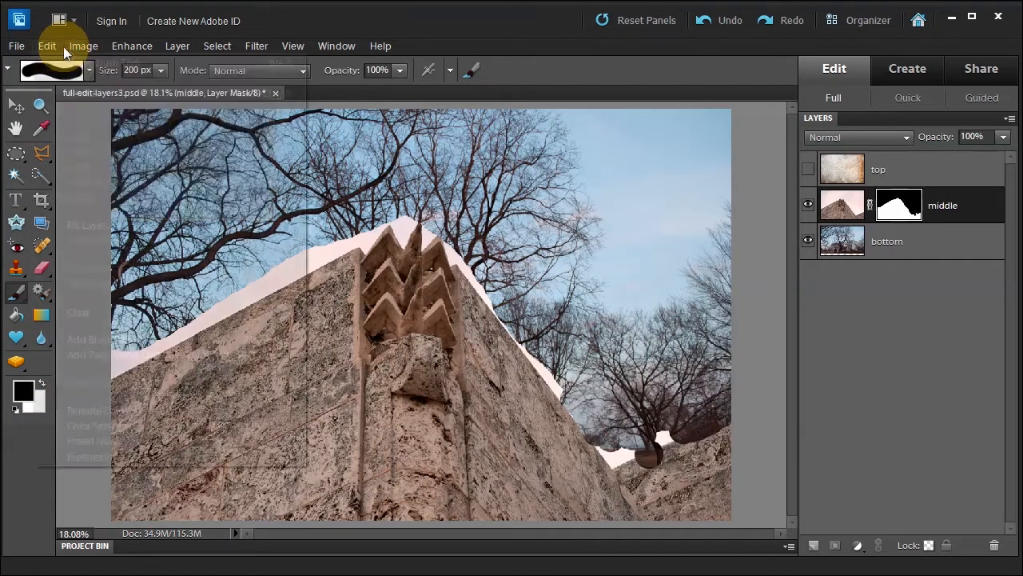
click(72, 227)
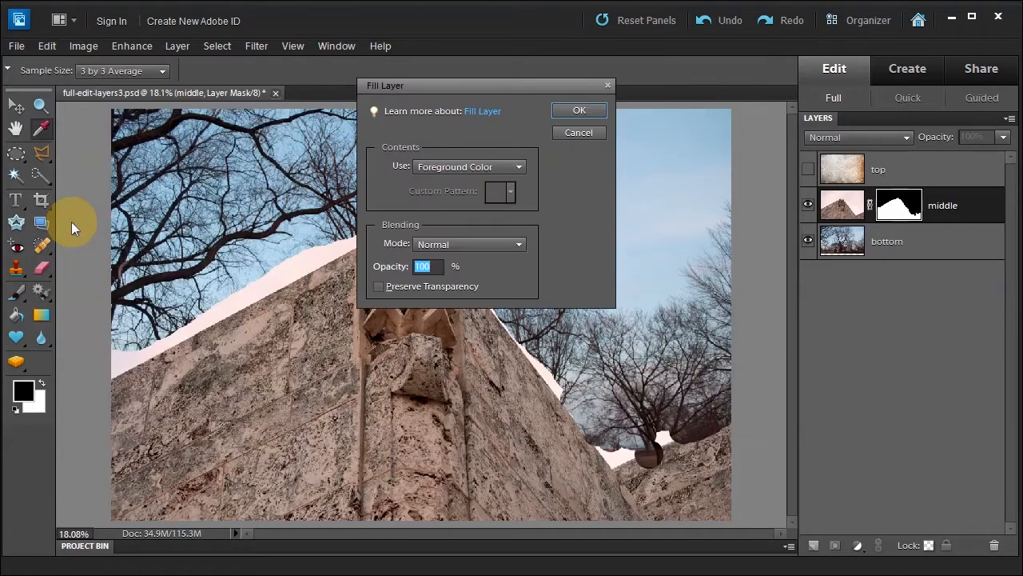
click(452, 169)
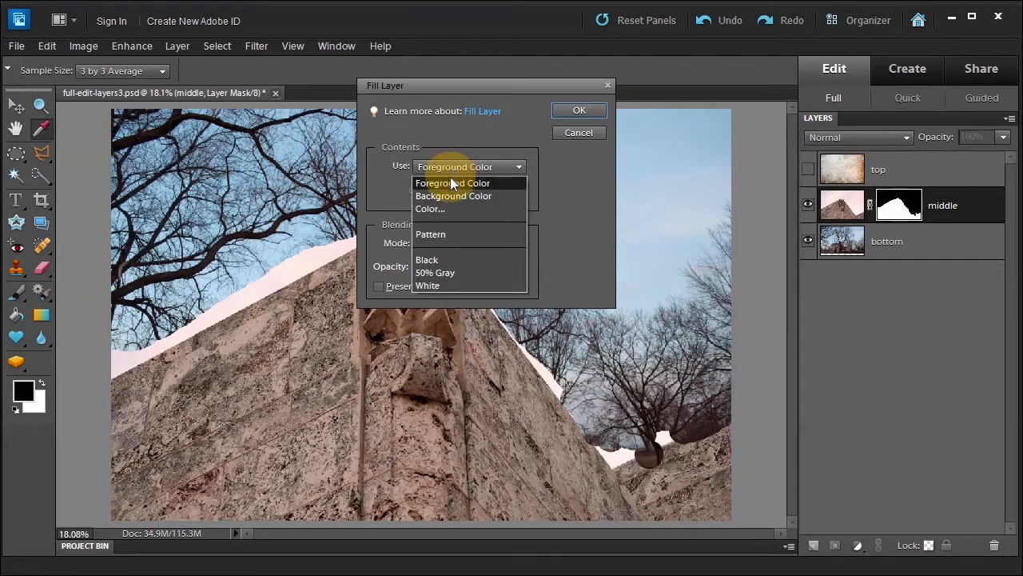
click(452, 196)
click(571, 110)
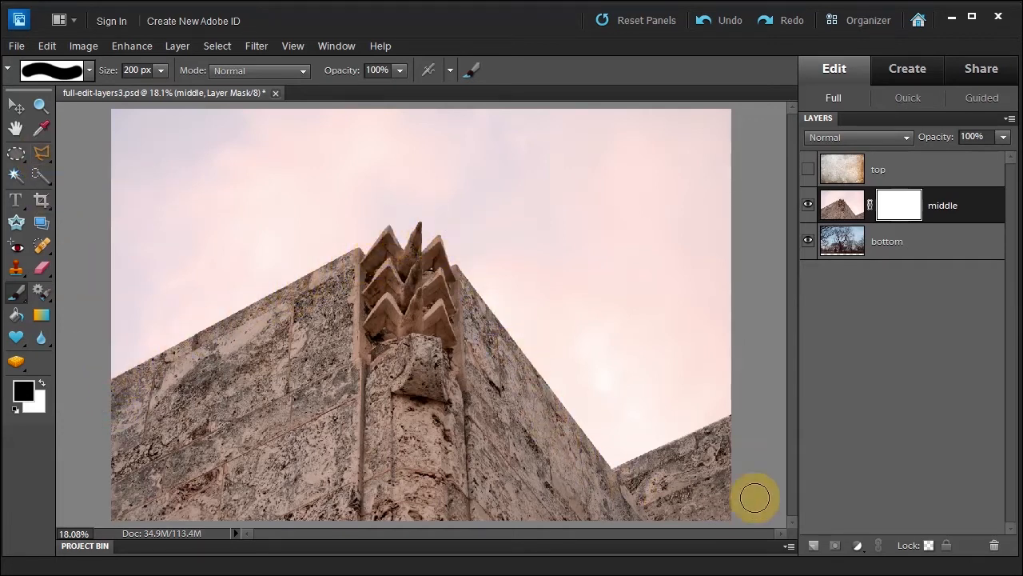
Step: Select the whole stone building with the Polygonal Lasso, following the wall edges and the spiked corner ornament
click(42, 154)
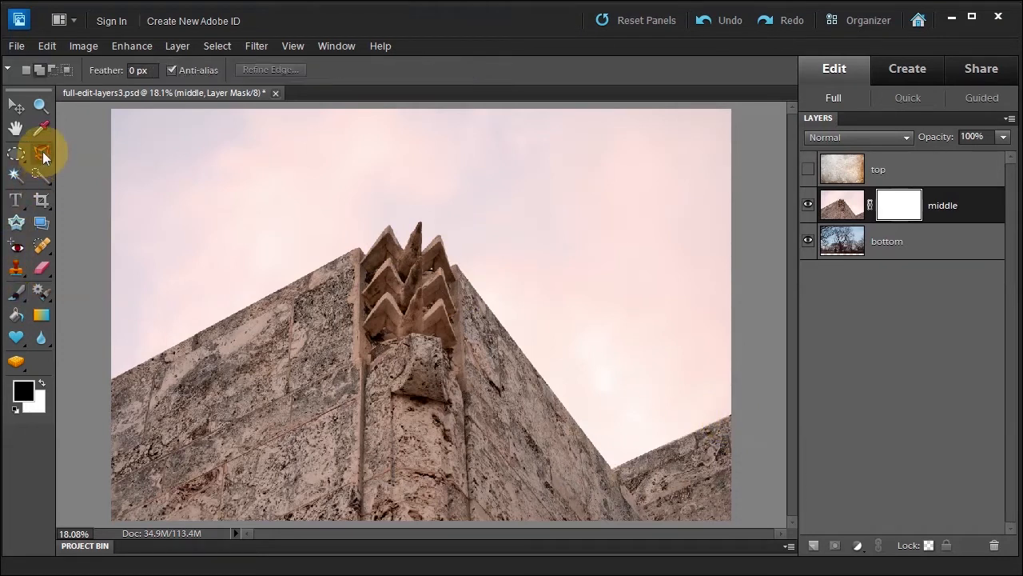
click(114, 374)
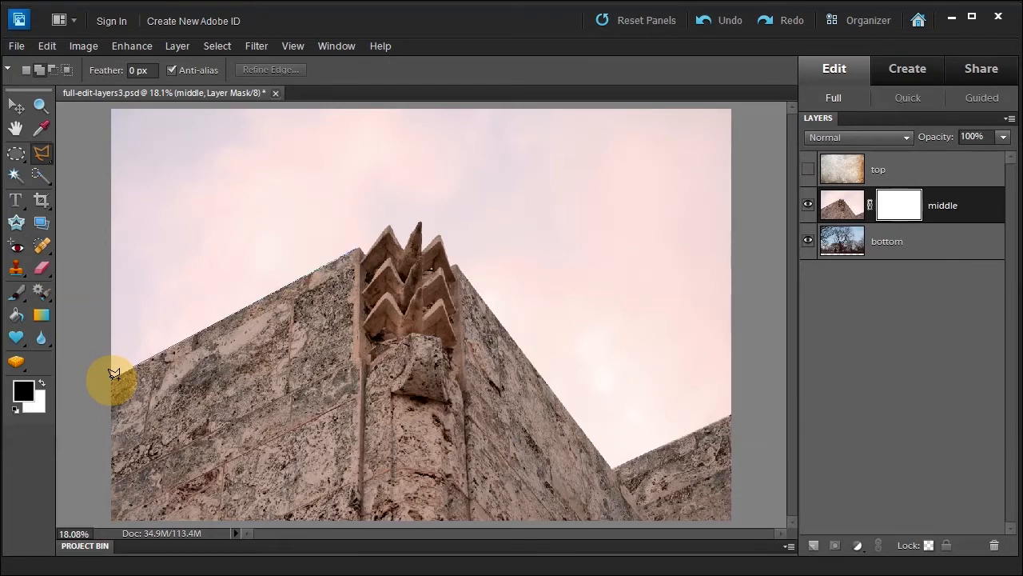
click(359, 248)
click(404, 248)
click(420, 223)
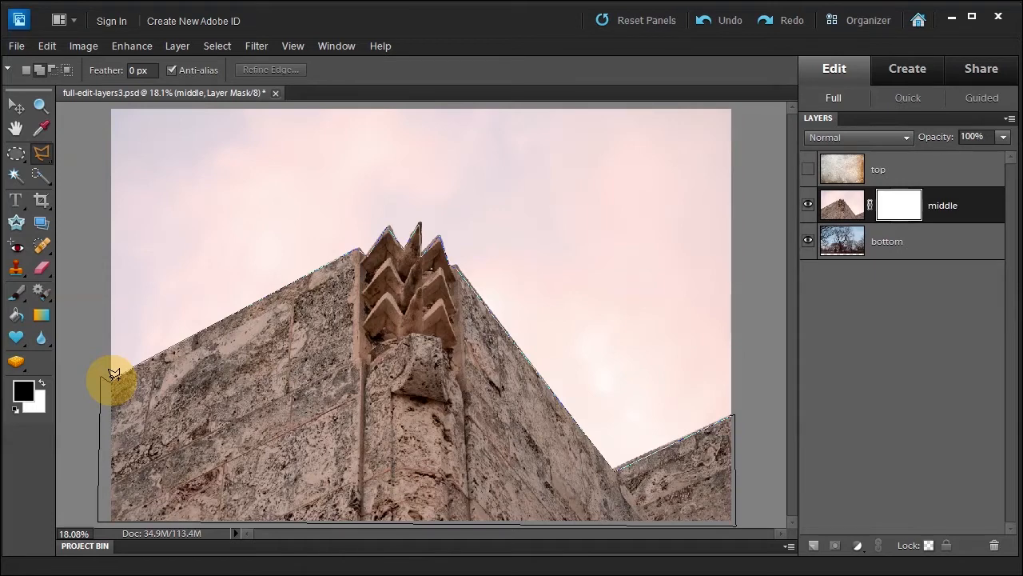
click(112, 373)
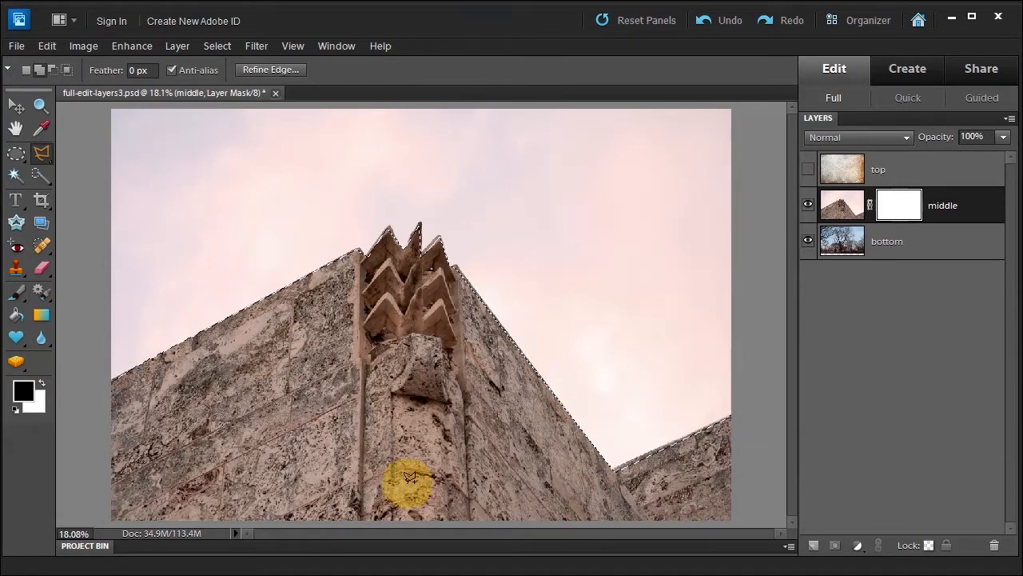
Step: Invert the selection to cover the sky and fill it with black on the middle layer's mask
click(216, 48)
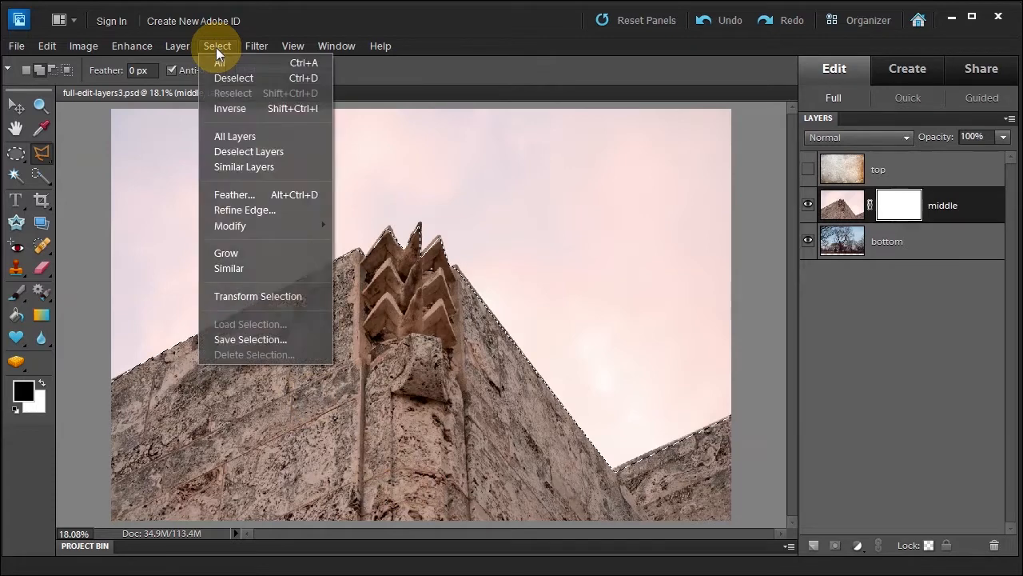
click(226, 109)
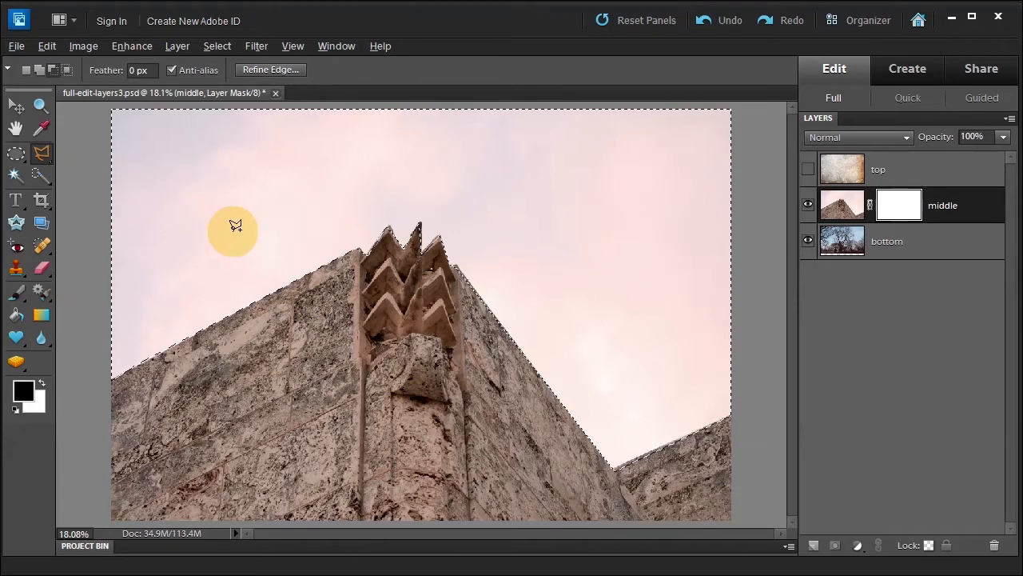
key(alt+BackSpace)
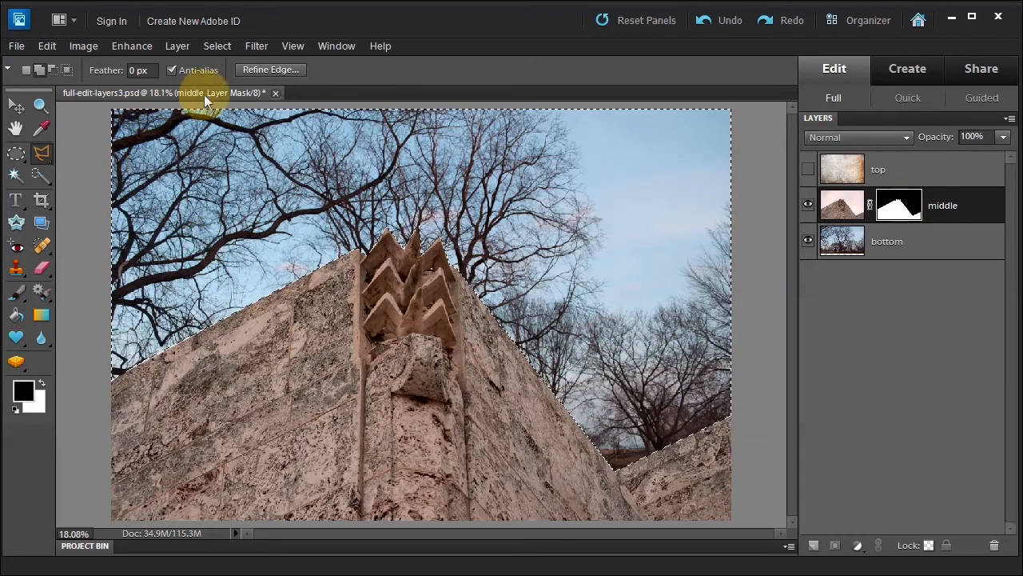
Step: Deselect the layers and clear the sky selection
click(226, 46)
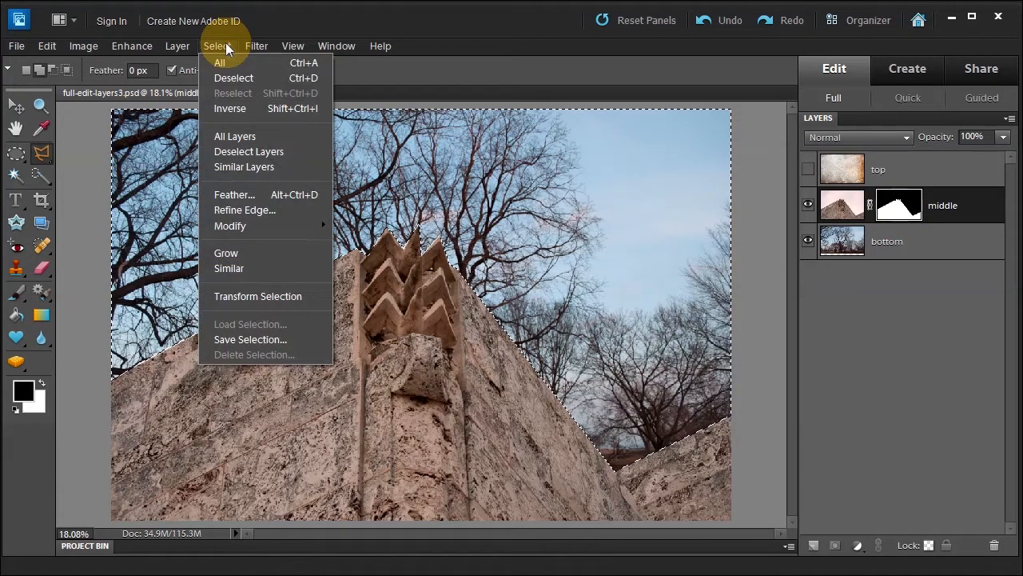
click(227, 152)
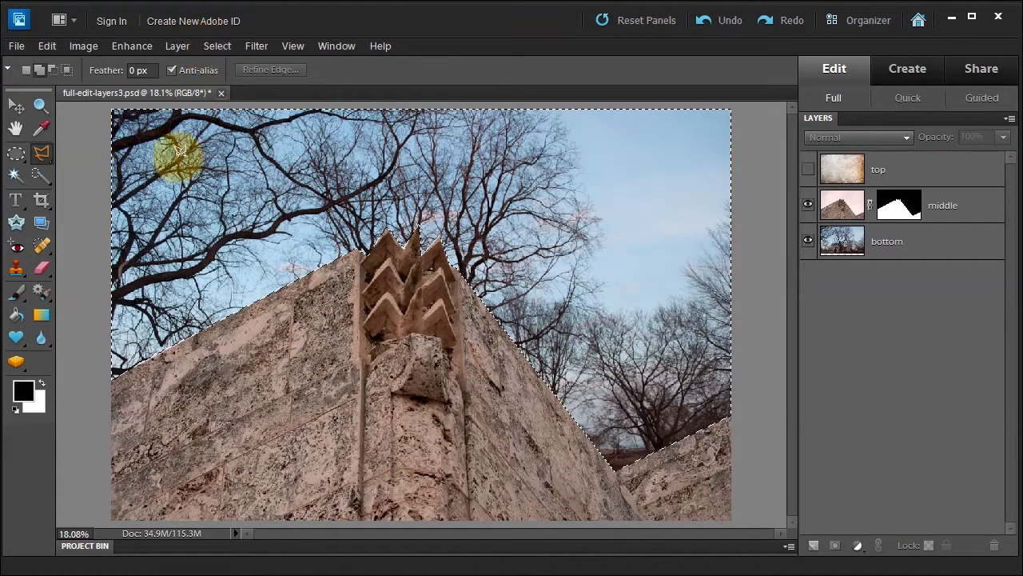
key(ctrl+d)
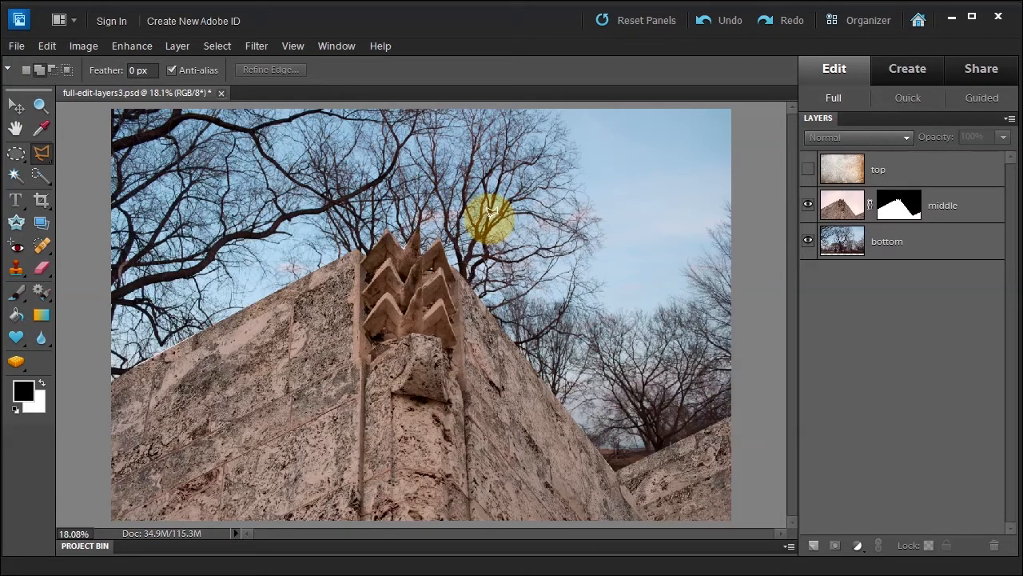
Step: Show the top texture layer and set its blend mode to Multiply
click(903, 174)
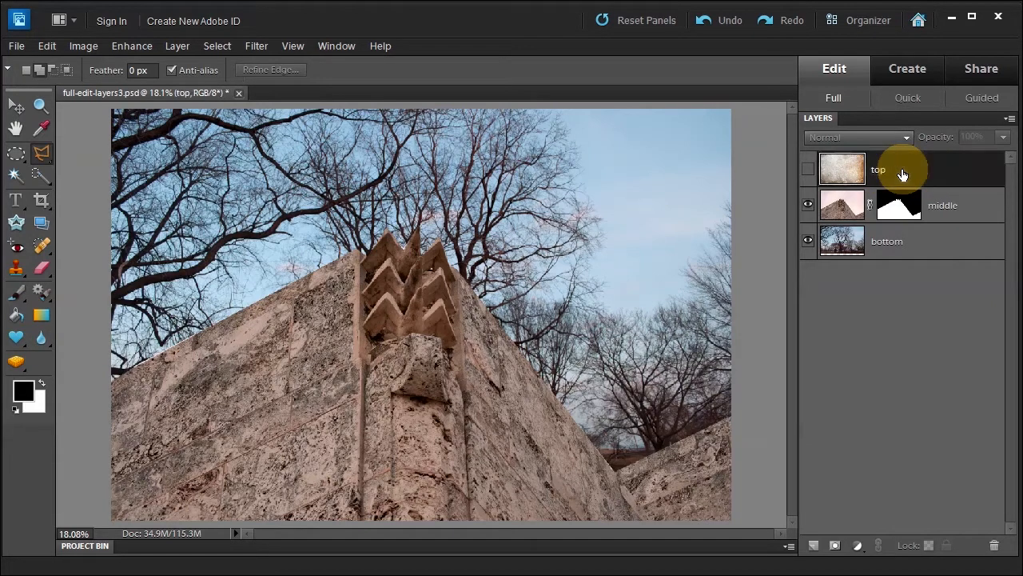
click(808, 172)
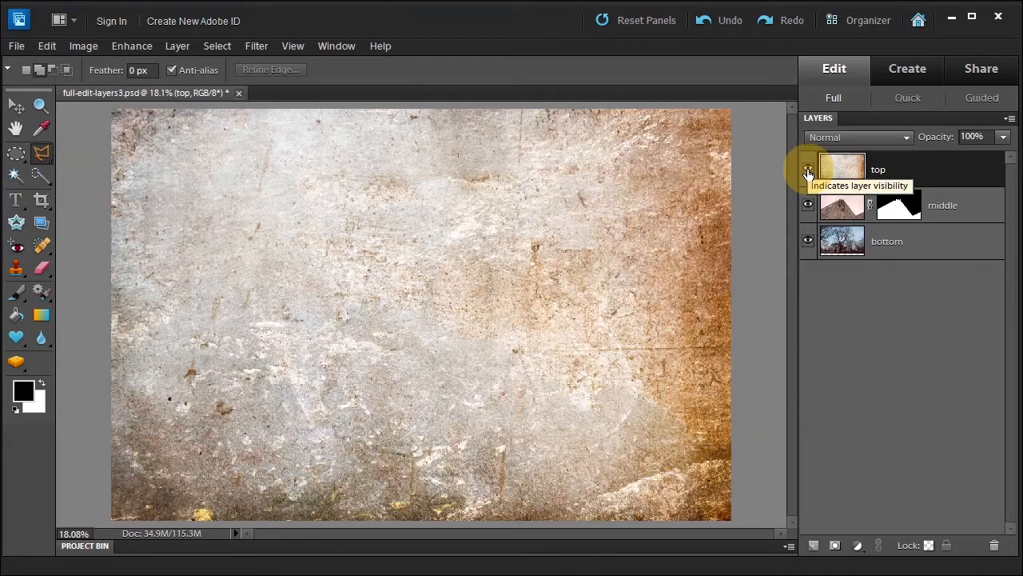
click(881, 136)
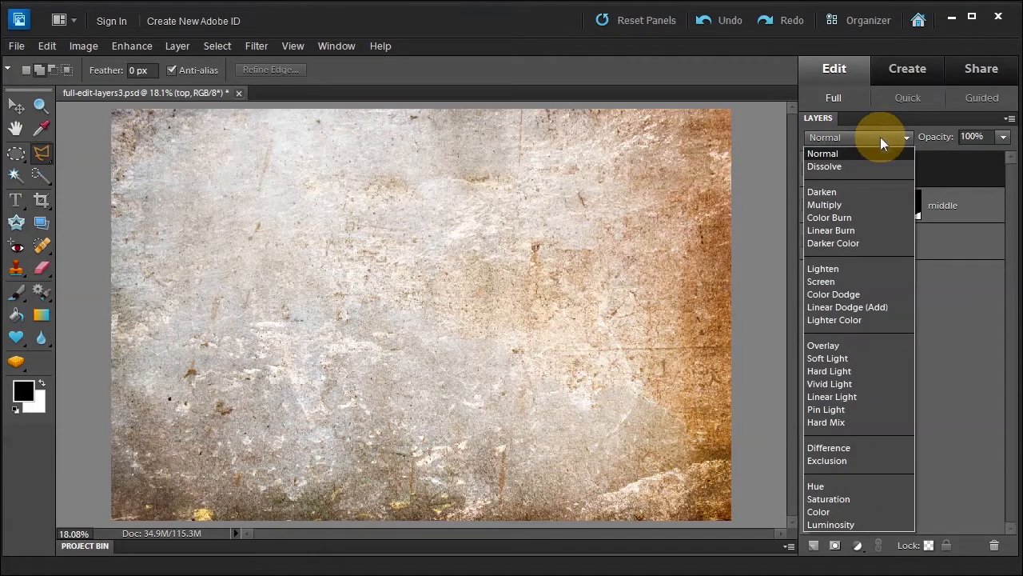
click(847, 205)
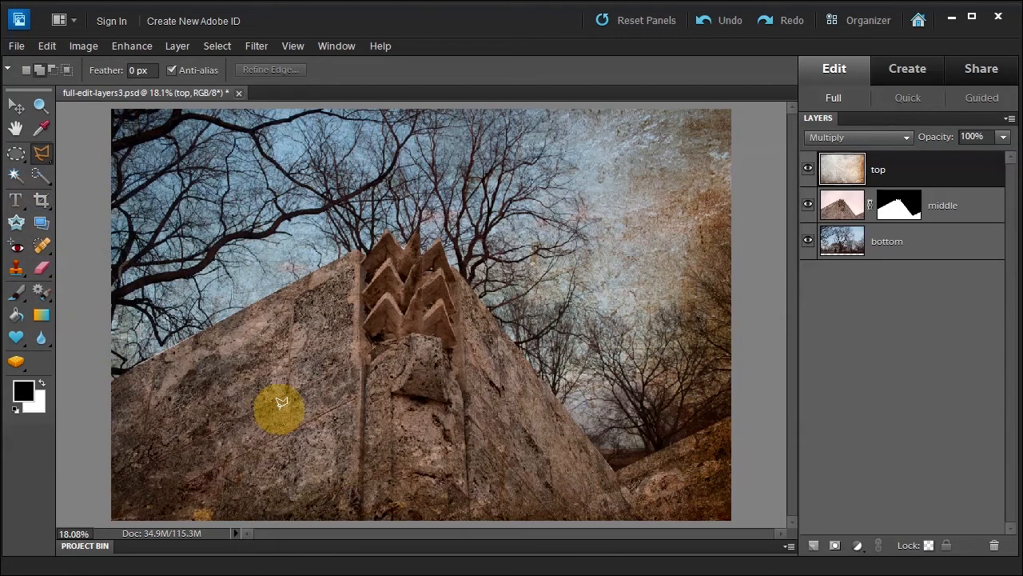
Step: Add a layer mask to the top layer and paint black over the tip of the corner ornament with a 200 px brush
click(17, 293)
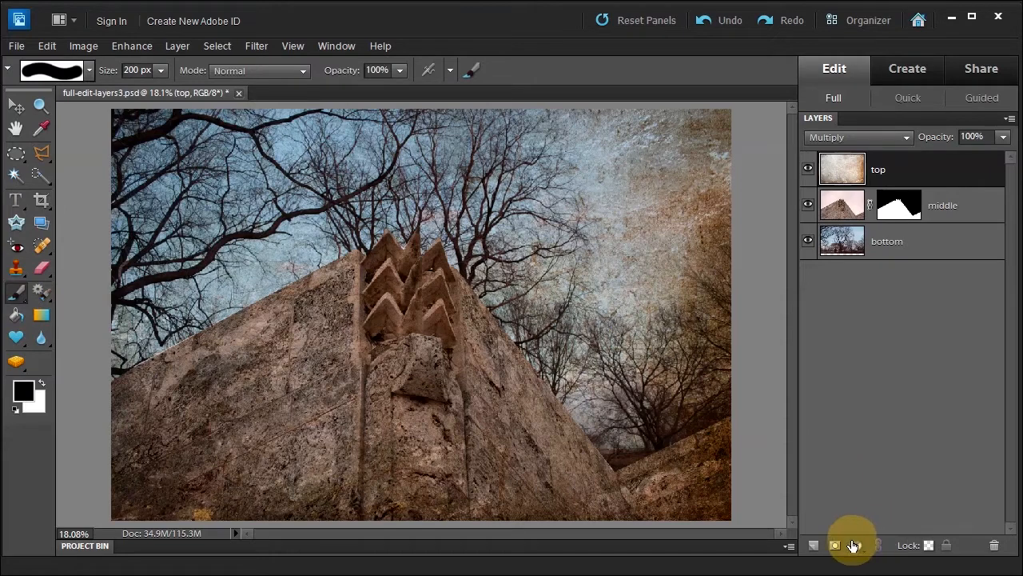
click(834, 550)
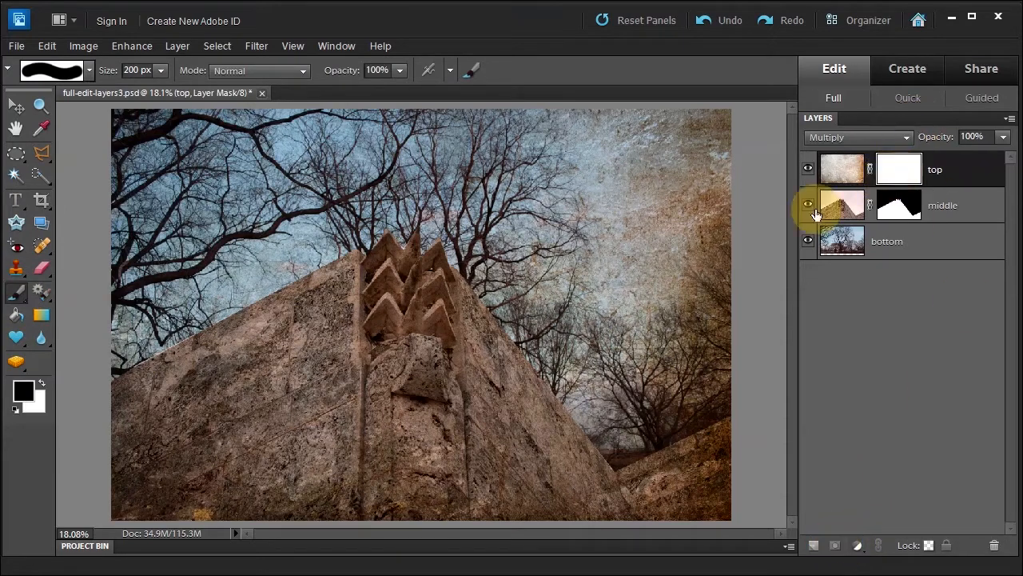
key(d)
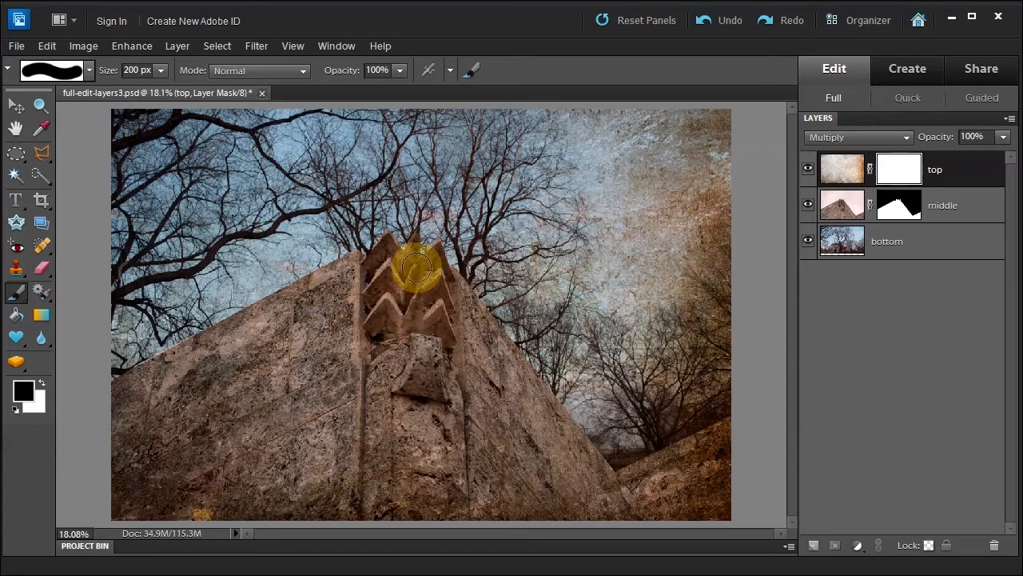
mouse_move(416, 253)
mouse_down()
mouse_move(392, 247)
mouse_move(419, 251)
mouse_move(418, 309)
mouse_move(400, 306)
mouse_move(334, 359)
mouse_move(403, 280)
mouse_move(405, 228)
mouse_up()
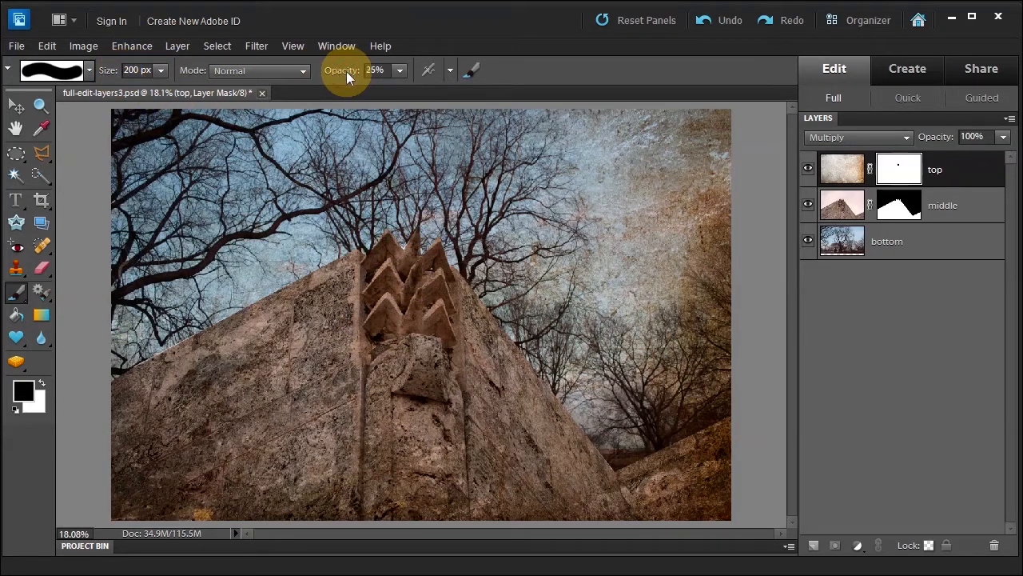
Step: Paint the ornament and stone walls on the top layer's mask with black at 25% opacity, enlarging the brush to 800 px
mouse_move(433, 254)
mouse_down()
mouse_move(461, 325)
mouse_move(412, 252)
mouse_move(411, 288)
mouse_move(415, 258)
mouse_move(366, 266)
mouse_move(409, 255)
mouse_move(418, 303)
mouse_move(427, 268)
mouse_move(464, 300)
mouse_move(487, 343)
mouse_move(385, 308)
mouse_move(351, 268)
mouse_move(386, 333)
mouse_move(188, 461)
mouse_move(119, 413)
mouse_move(200, 366)
mouse_move(360, 365)
mouse_move(308, 435)
mouse_up()
key(bracketright)
key(bracketright)
key(bracketright)
key(bracketright)
key(bracketright)
key(bracketright)
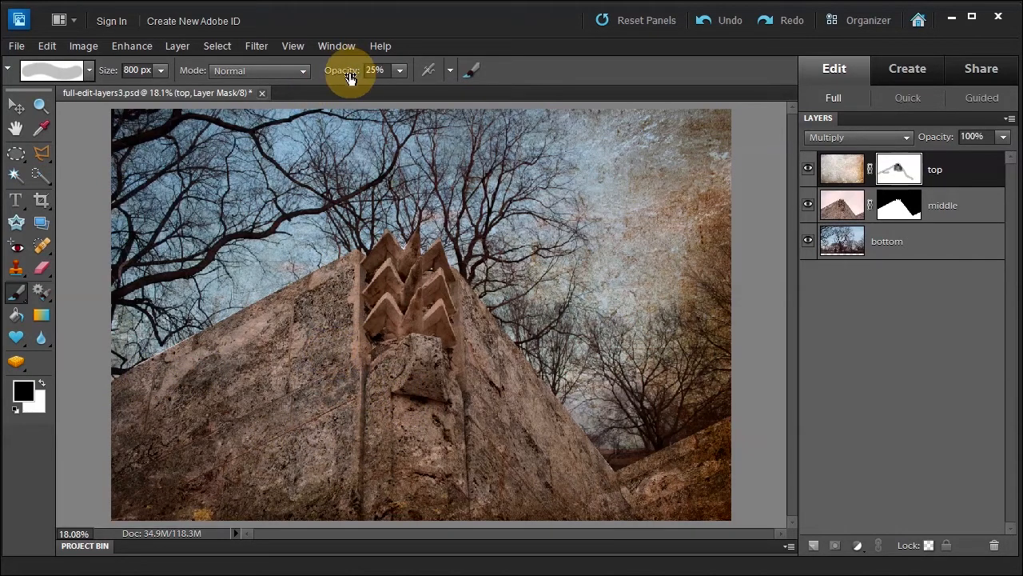
Step: Lower the brush opacity to 3% and paint black over the large stone wall on the top layer's mask
mouse_move(270, 396)
mouse_down()
mouse_move(359, 397)
mouse_move(342, 361)
mouse_move(256, 439)
mouse_up()
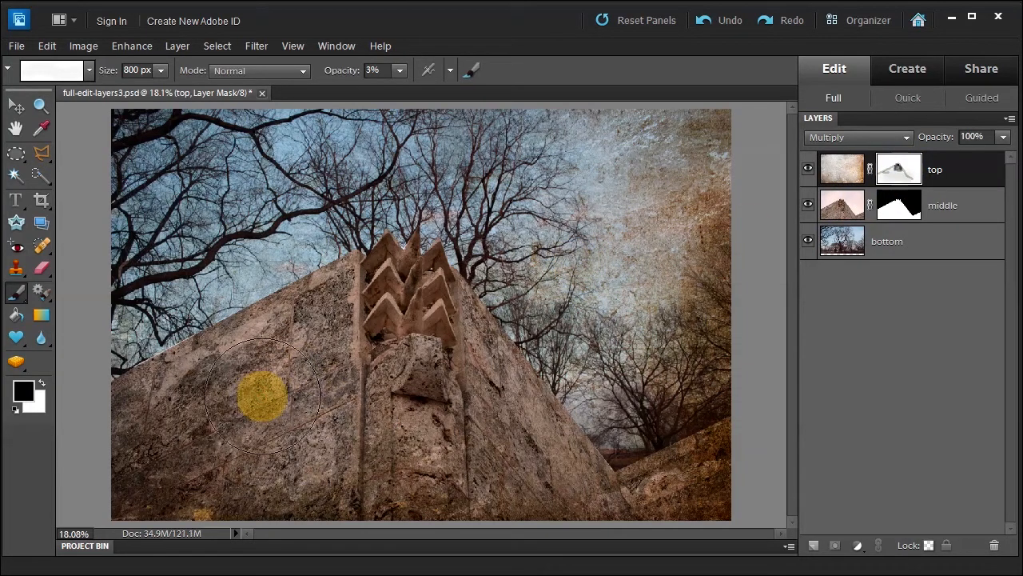
mouse_move(263, 394)
mouse_down()
mouse_move(614, 474)
mouse_move(245, 370)
mouse_move(241, 378)
mouse_up()
Step: Switch to the Burn tool and enlarge its brush to 600 px
click(21, 365)
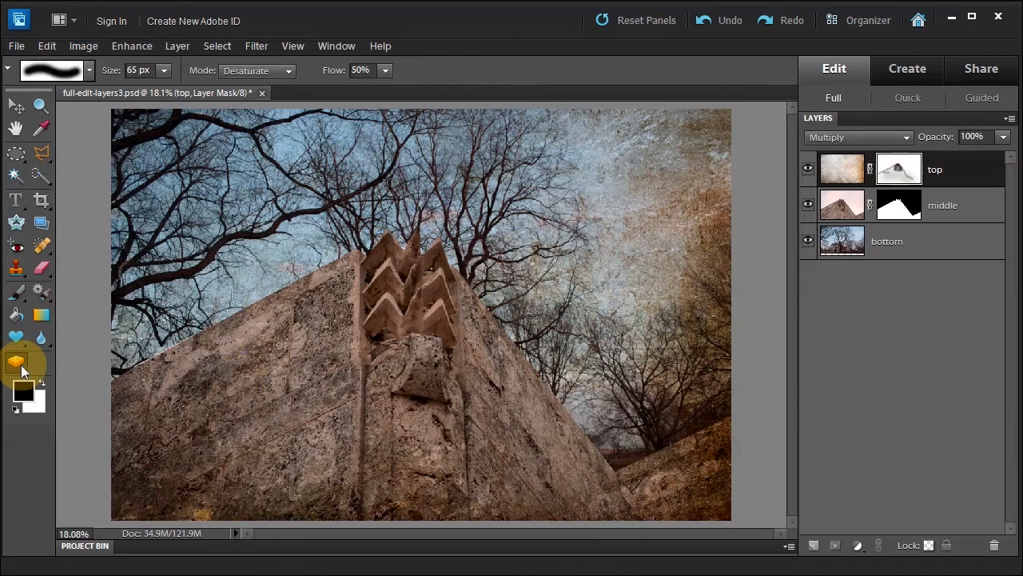
mouse_move(22, 369)
mouse_down()
mouse_move(64, 368)
mouse_move(64, 404)
mouse_up()
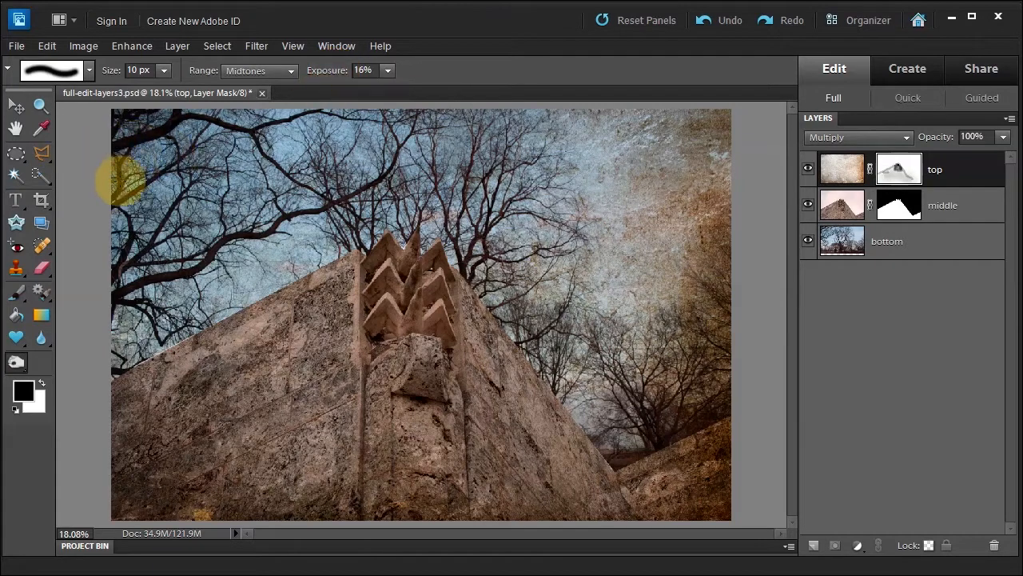
key(bracketright)
key(bracketright)
key(bracketright)
key(bracketright)
key(bracketright)
key(bracketright)
key(bracketright)
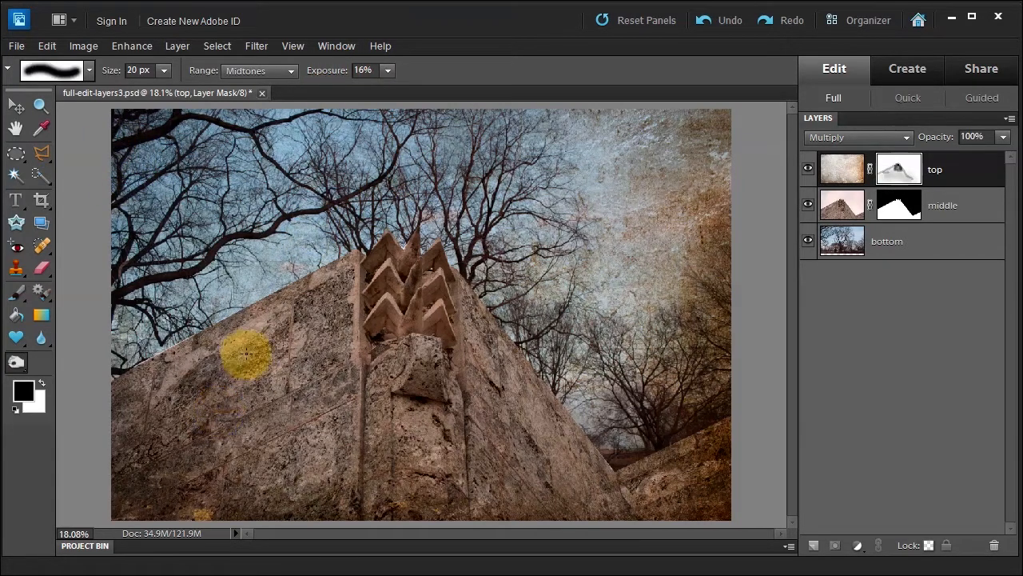
key(bracketright)
key(bracketright)
key(bracketright)
key(bracketright)
key(bracketright)
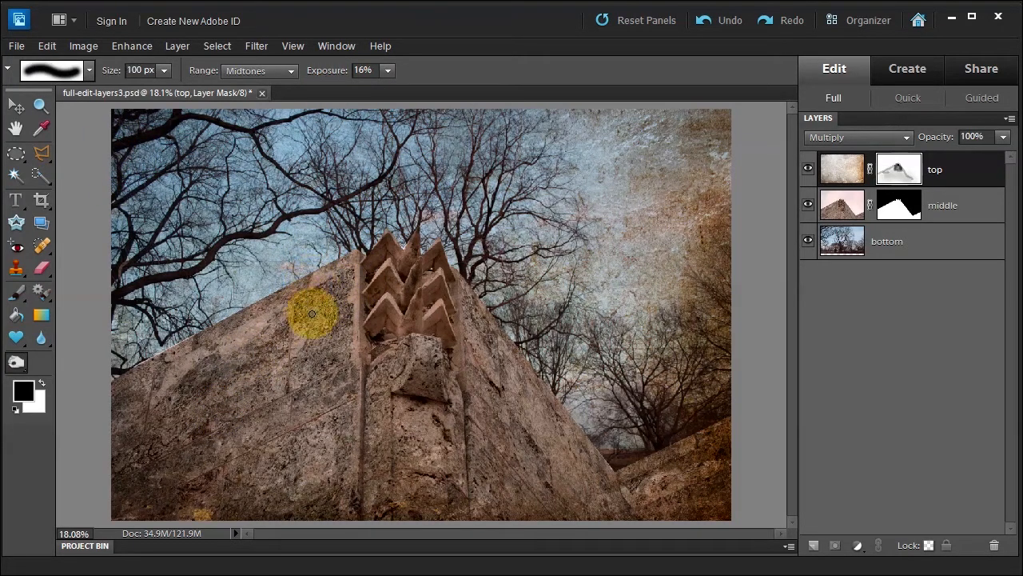
key(bracketright)
key(bracketright)
key(bracketright)
key(bracketright)
key(bracketright)
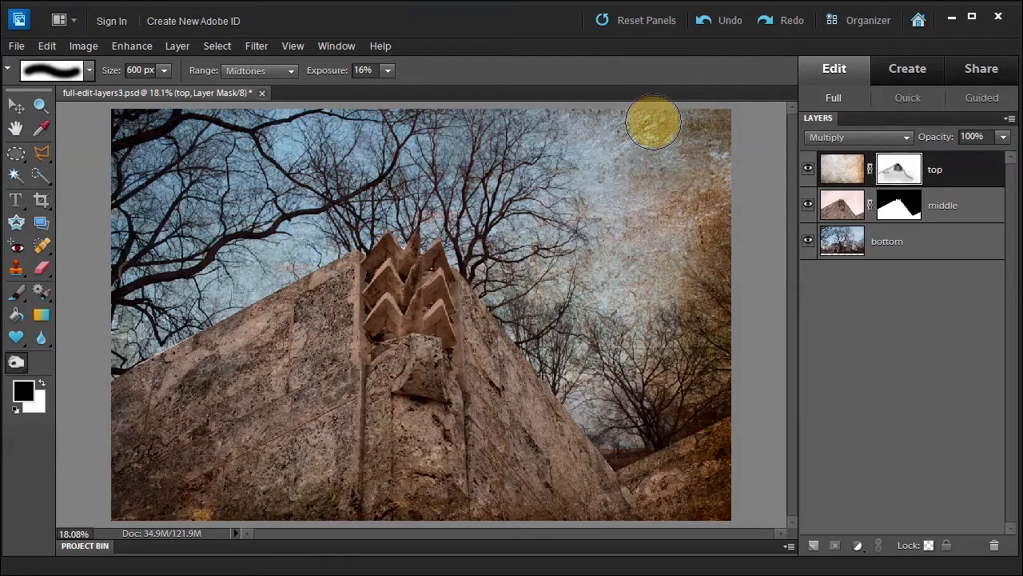
Step: Burn the upper corners and outer edges on the top layer's mask, raising the exposure to 44%
mouse_move(654, 122)
mouse_down()
mouse_move(724, 143)
mouse_move(692, 116)
mouse_up()
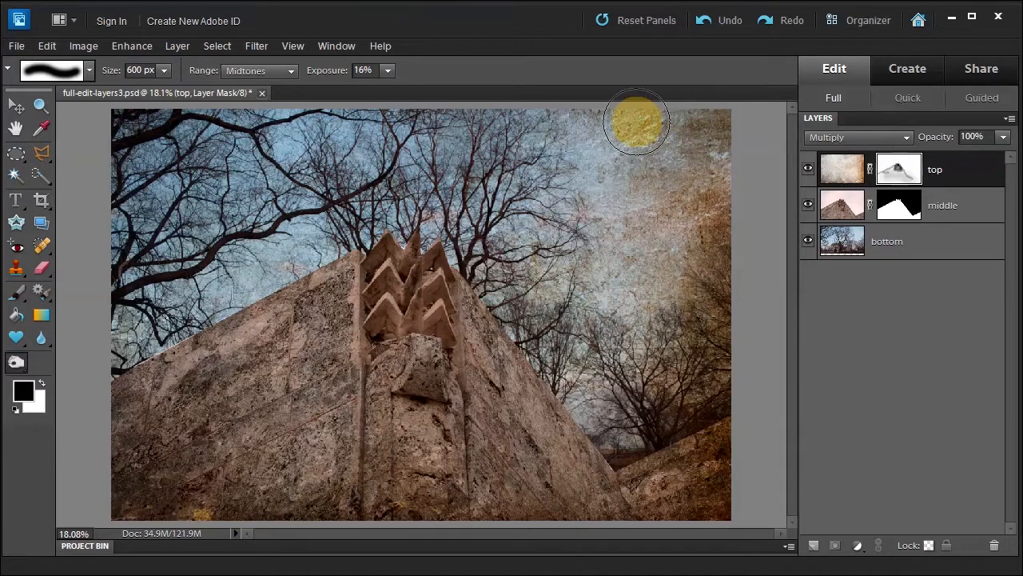
mouse_move(163, 119)
mouse_down()
mouse_move(122, 205)
mouse_move(109, 418)
mouse_move(146, 484)
mouse_move(120, 466)
mouse_up()
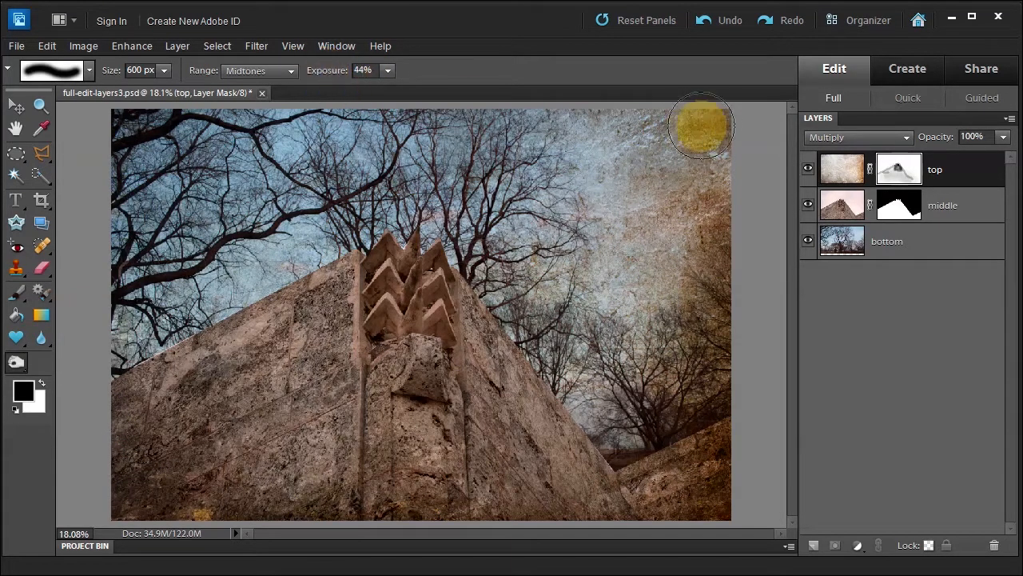
mouse_move(701, 125)
mouse_down()
mouse_move(709, 119)
mouse_move(719, 142)
mouse_move(720, 176)
mouse_up()
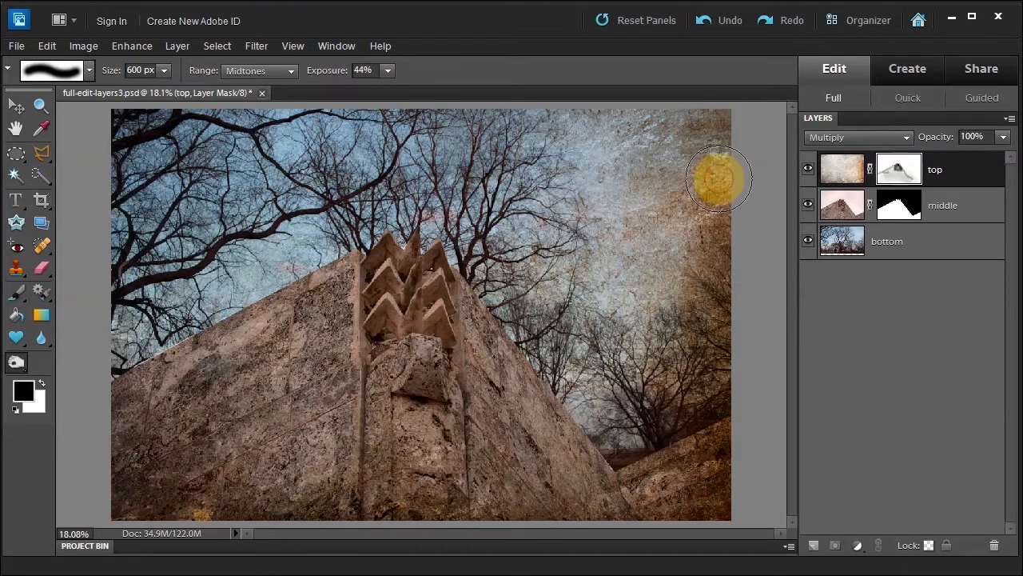
Step: Target the top layer's texture image instead of its mask and burn its corners and outer edges, lowering the exposure to 21%
click(916, 179)
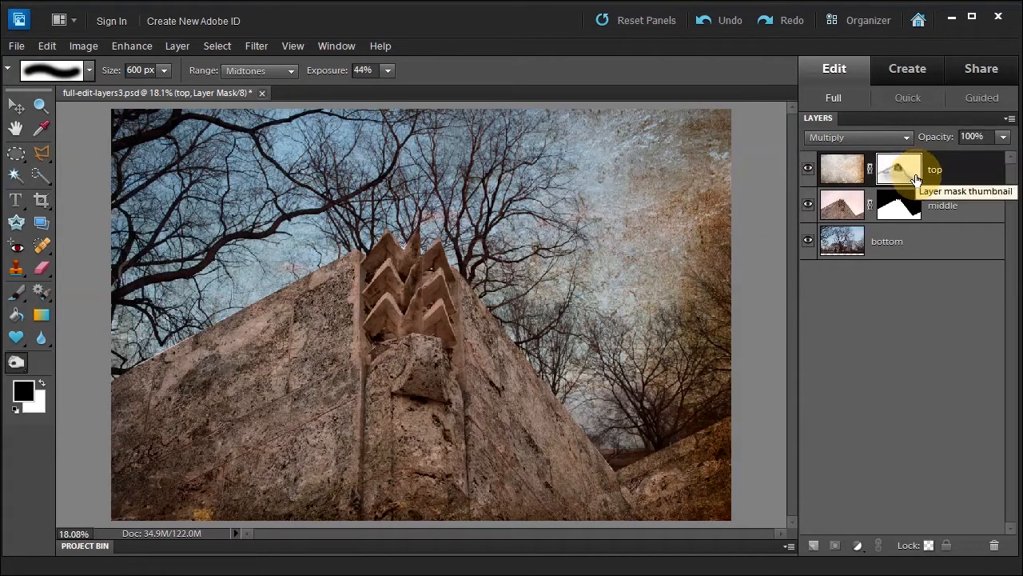
click(832, 171)
mouse_move(697, 112)
mouse_down()
mouse_move(724, 141)
mouse_move(718, 134)
mouse_up()
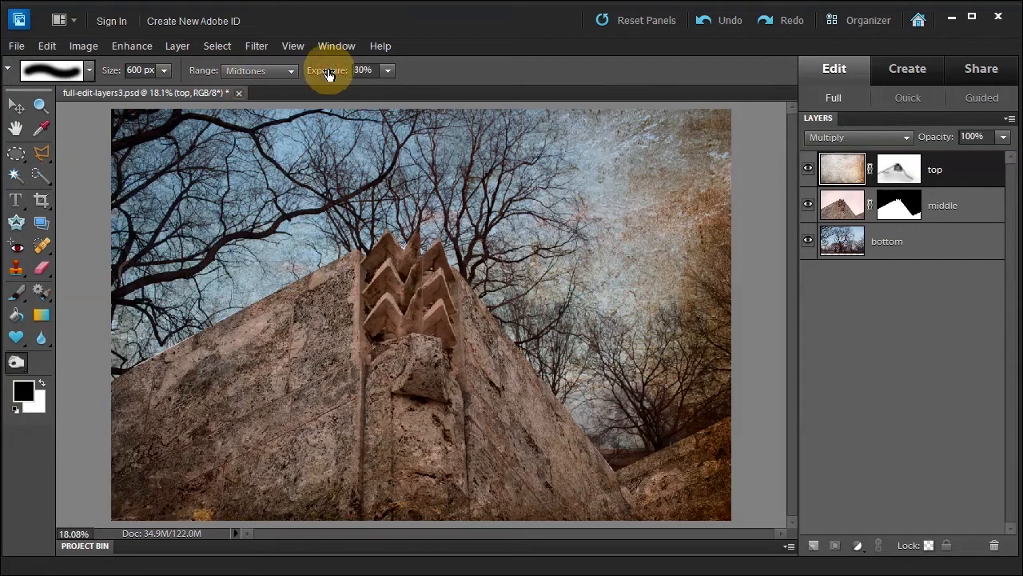
mouse_move(709, 168)
mouse_down()
mouse_move(696, 119)
mouse_move(708, 137)
mouse_up()
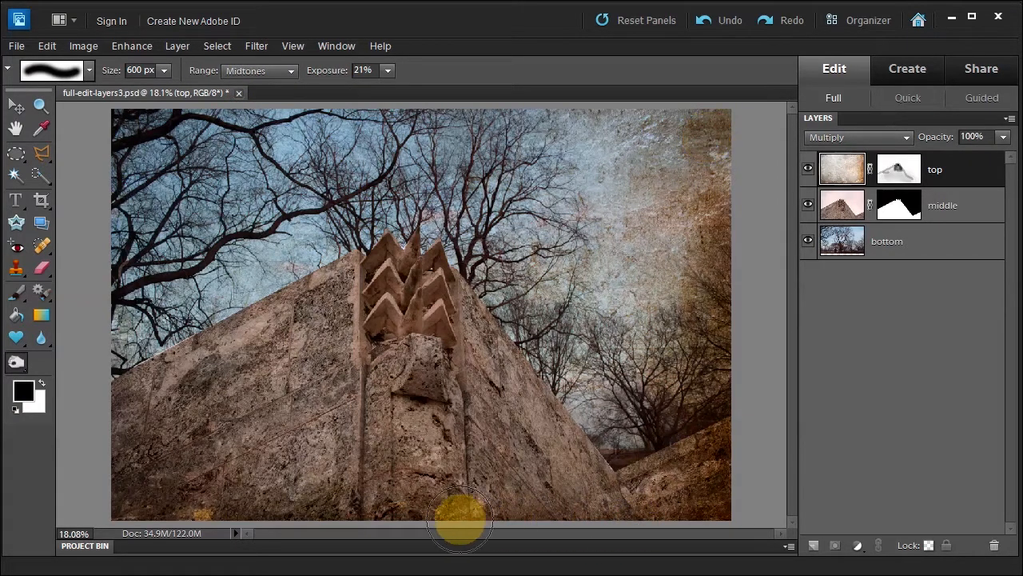
drag(593, 506, 595, 506)
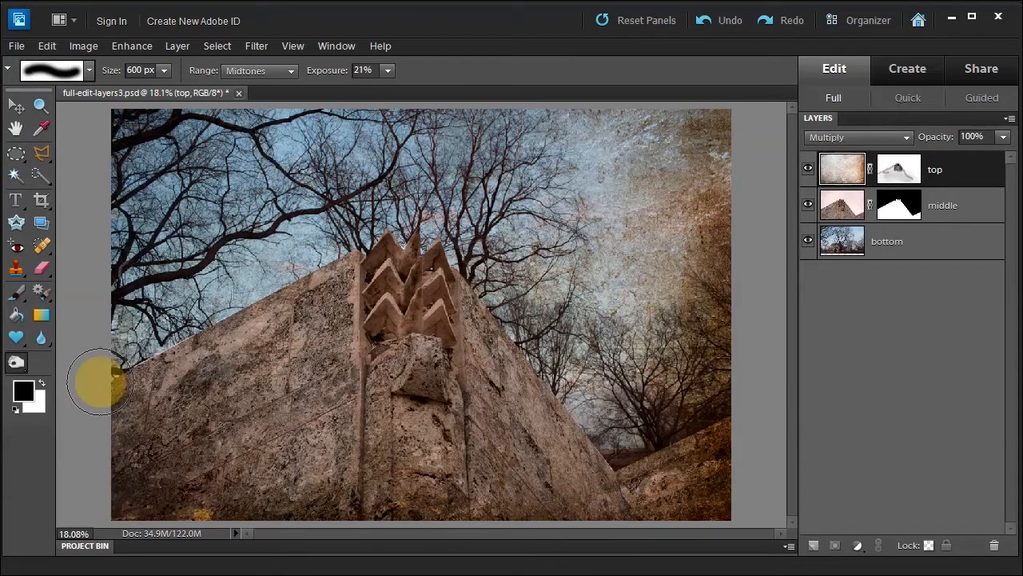
mouse_move(105, 376)
mouse_down()
mouse_move(132, 124)
mouse_move(429, 113)
mouse_move(635, 130)
mouse_move(189, 130)
mouse_move(194, 119)
mouse_move(636, 523)
mouse_move(686, 125)
mouse_move(717, 130)
mouse_move(580, 109)
mouse_move(407, 127)
mouse_move(300, 507)
mouse_up()
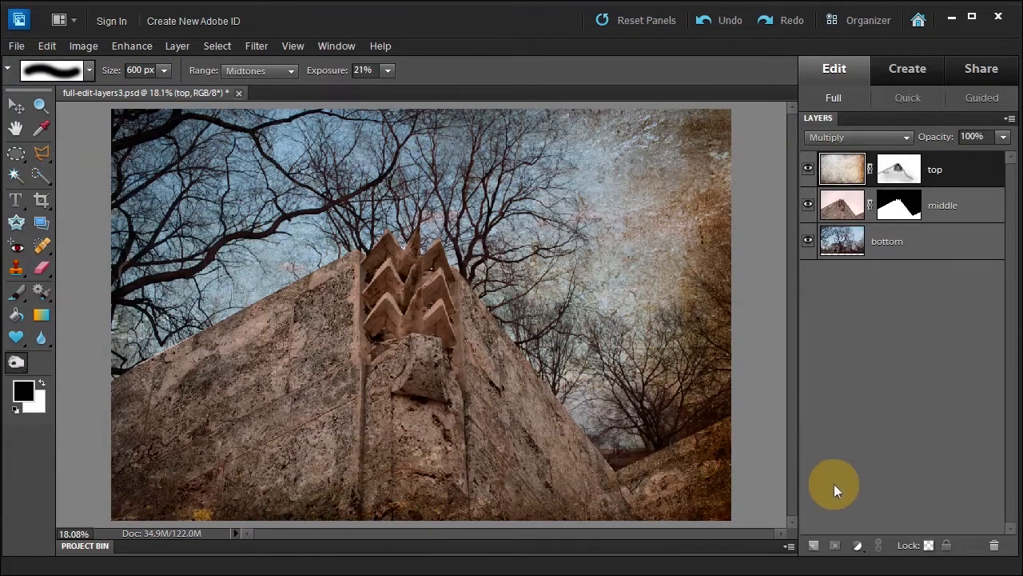